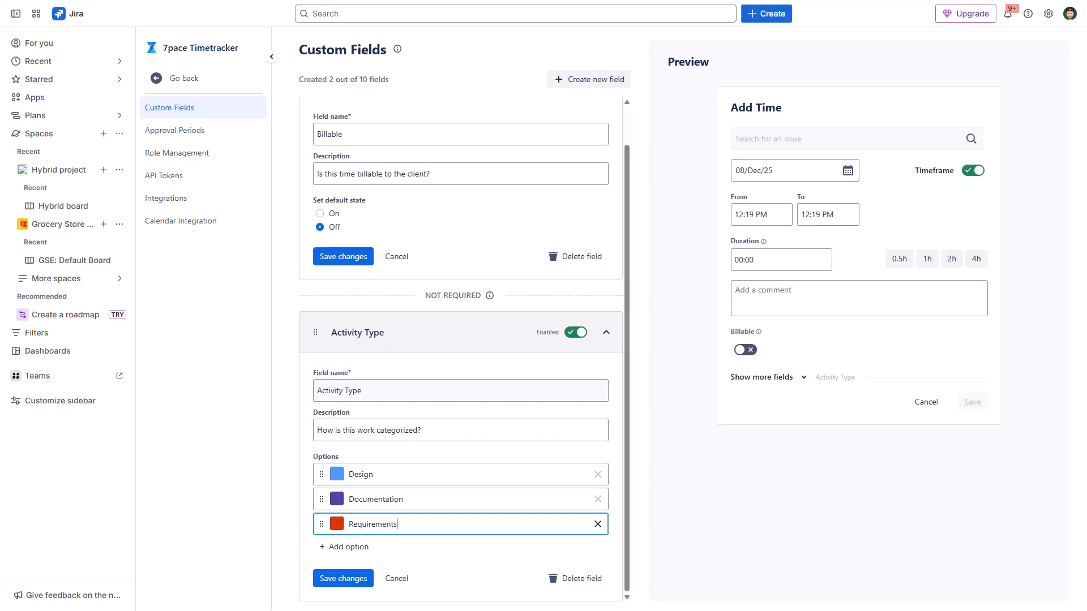
In the Add Time preview, switch Billable on and reveal the Activity Type field's options.
left_click(459, 364)
left_click(745, 350)
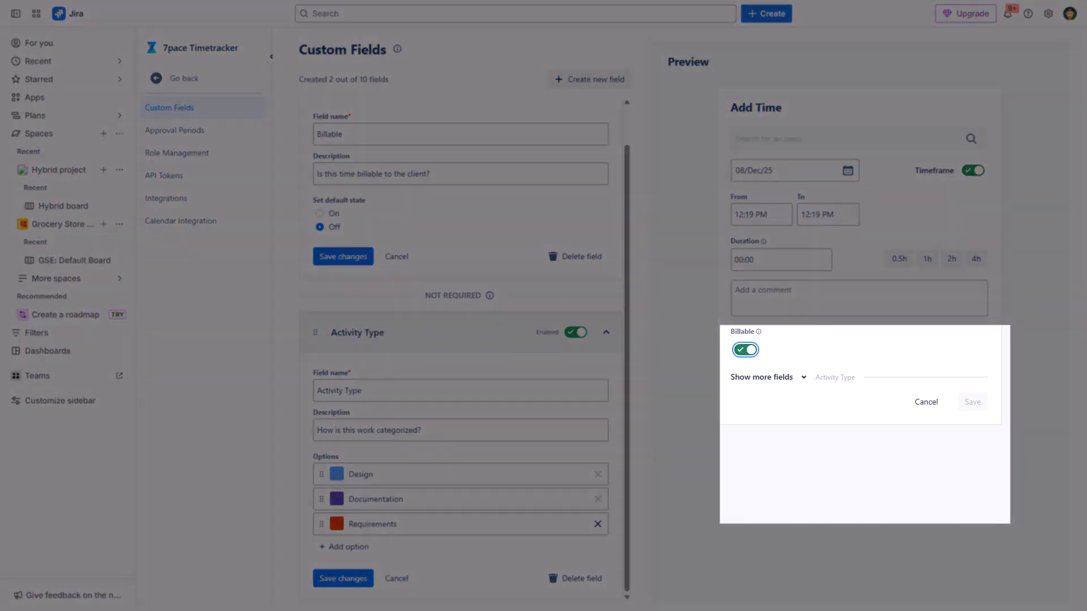
left_click(768, 377)
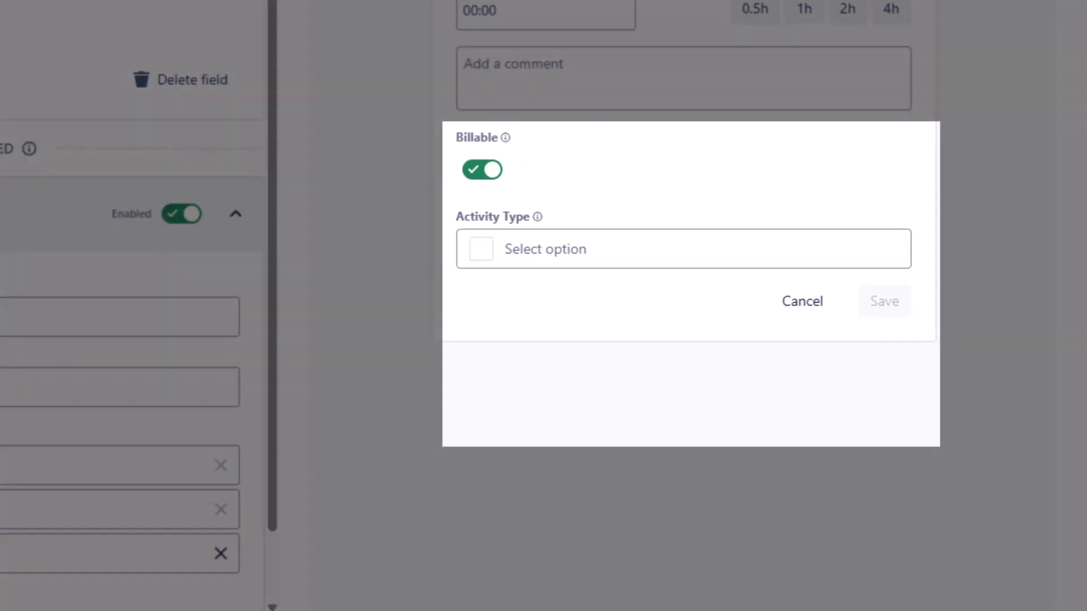
left_click(684, 249)
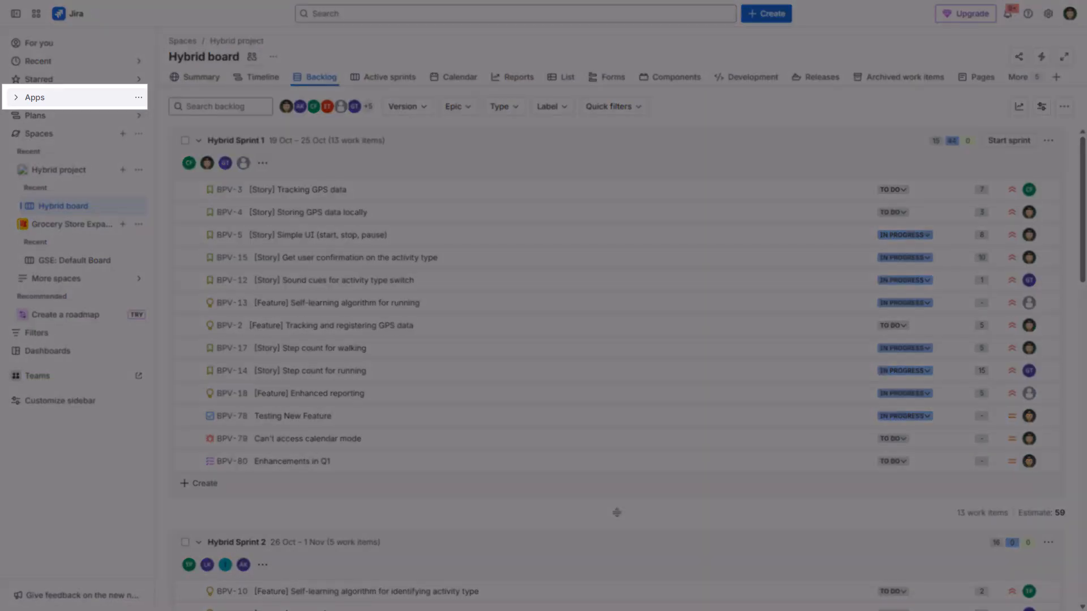
Open the Custom Fields settings of the 7pace Timetracker app.
left_click(35, 98)
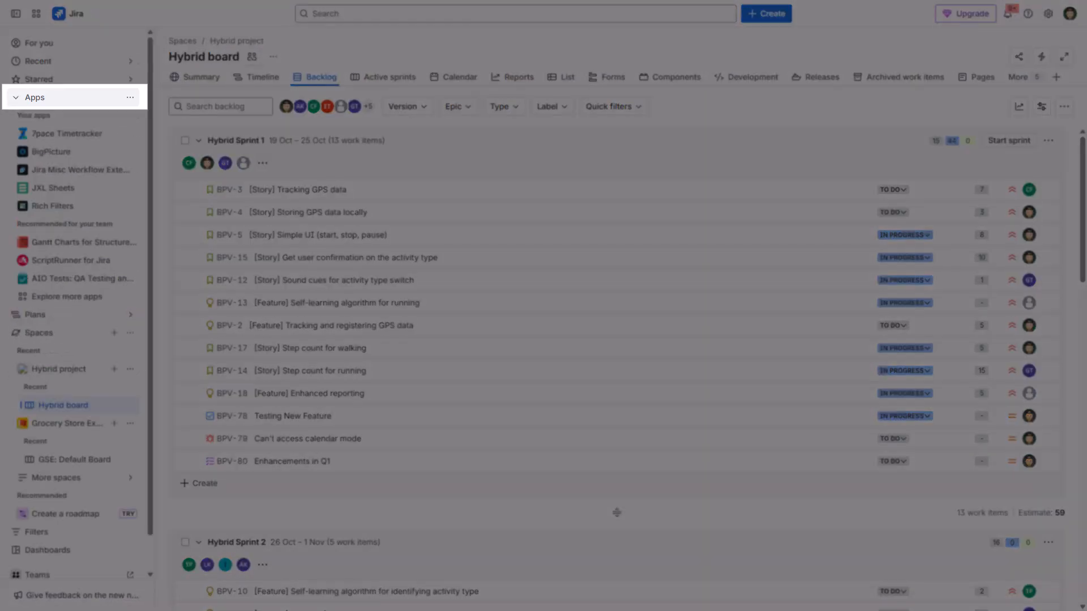
left_click(67, 134)
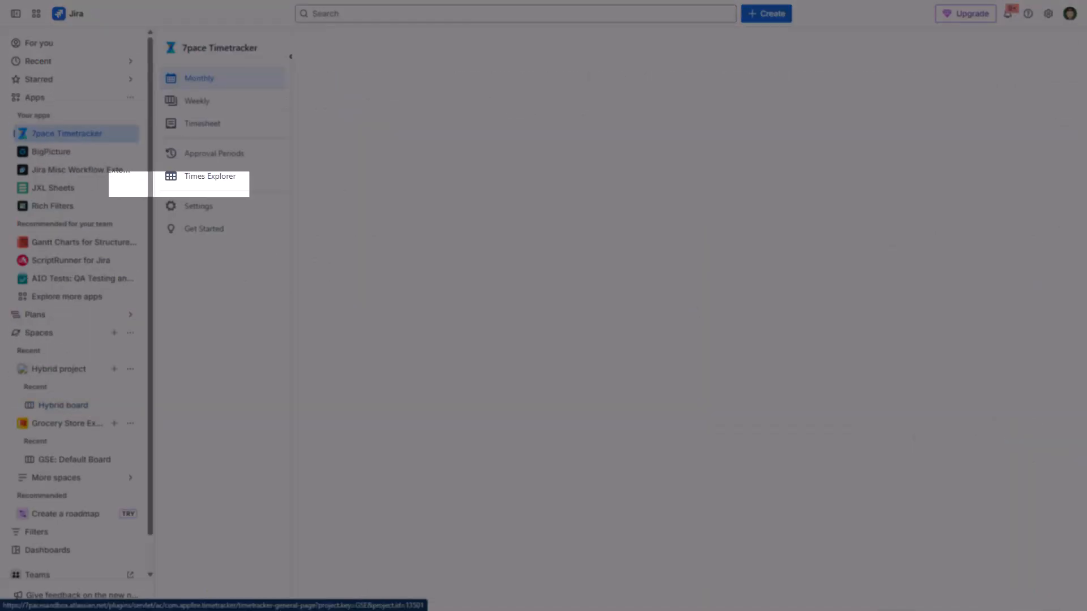
left_click(198, 206)
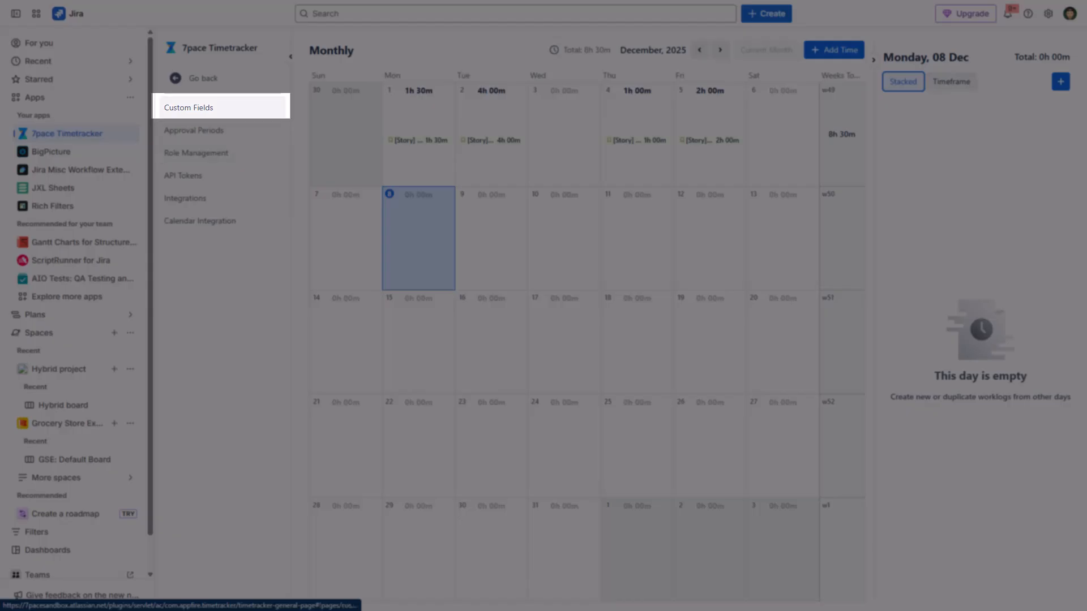
left_click(188, 108)
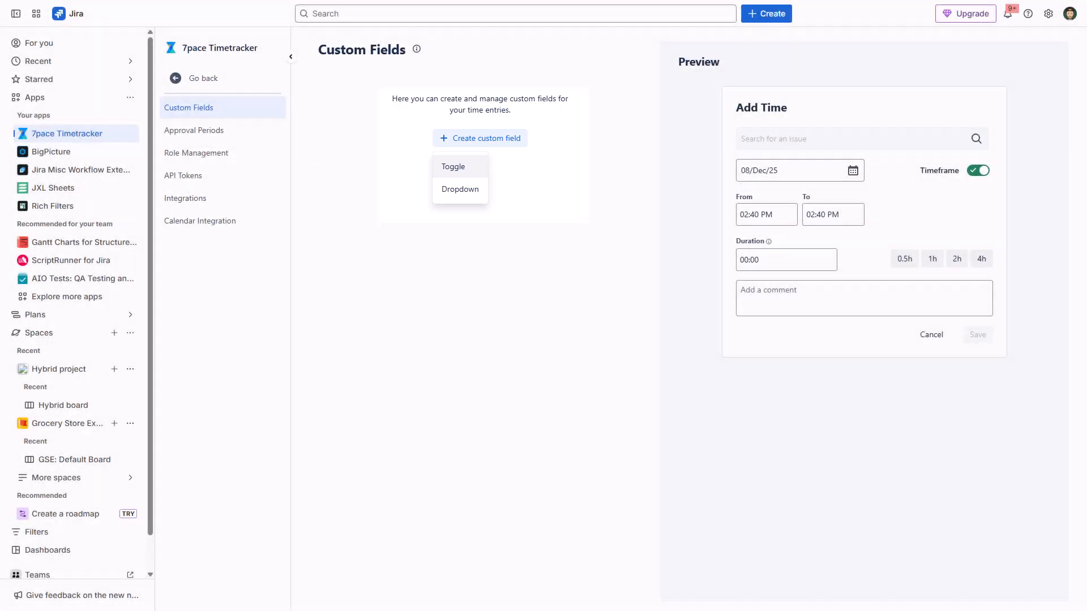
Create and save a toggle field named Billable, described as "Toggle this field On for all billable hours", with its default state On.
left_click(459, 166)
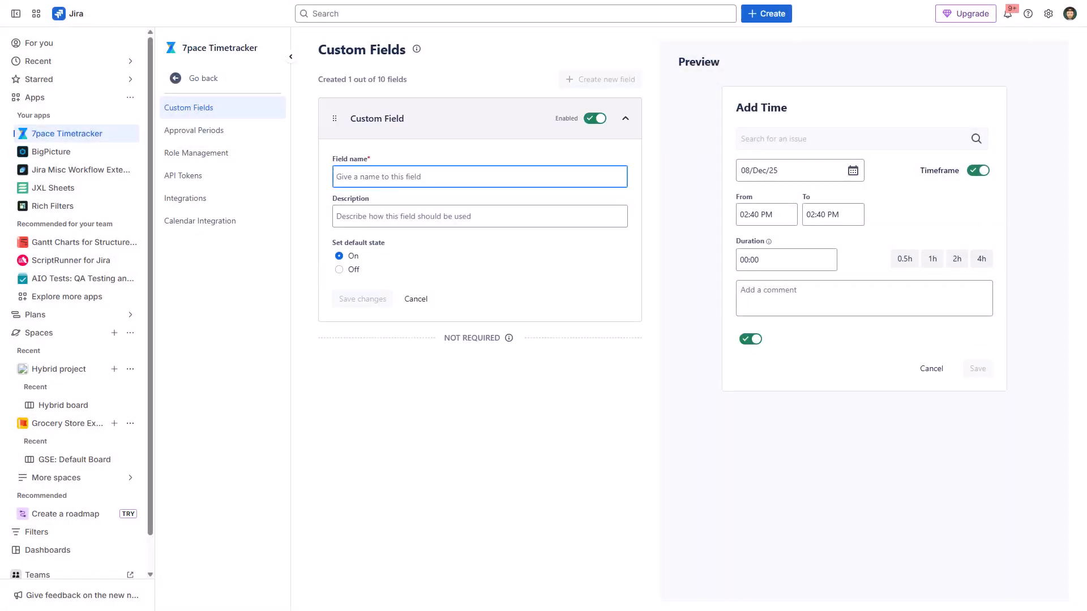
type("Billable")
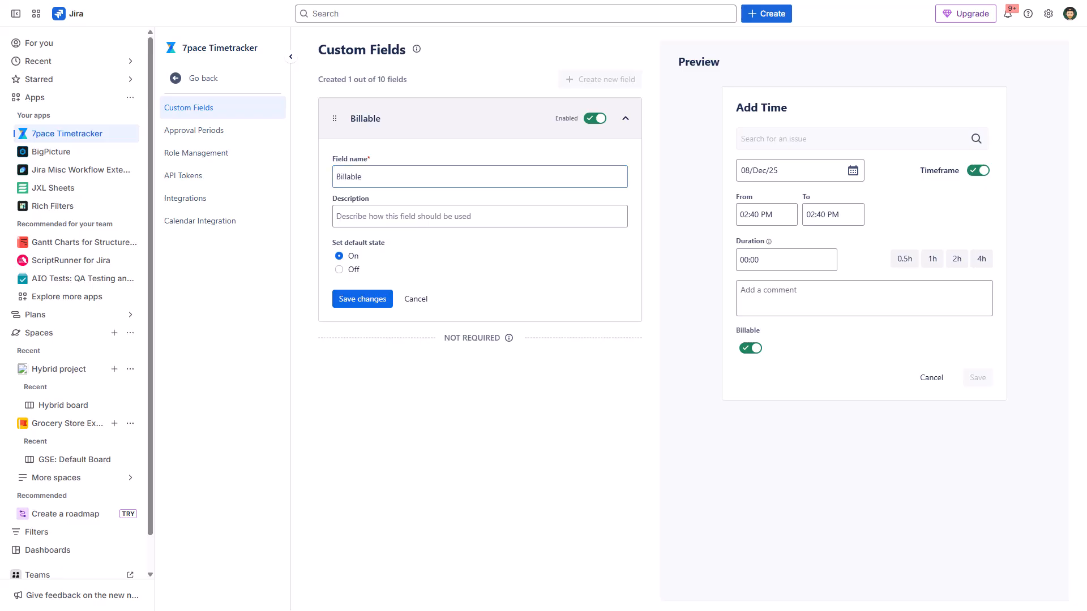
left_click(479, 217)
type("Toggle this field On for all billable hours")
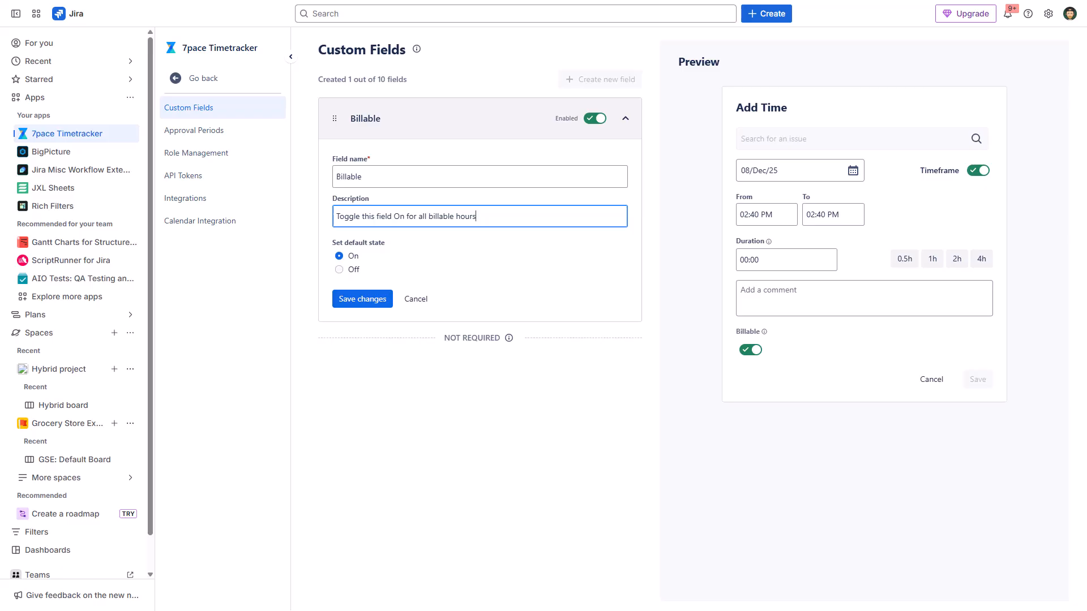
left_click(339, 269)
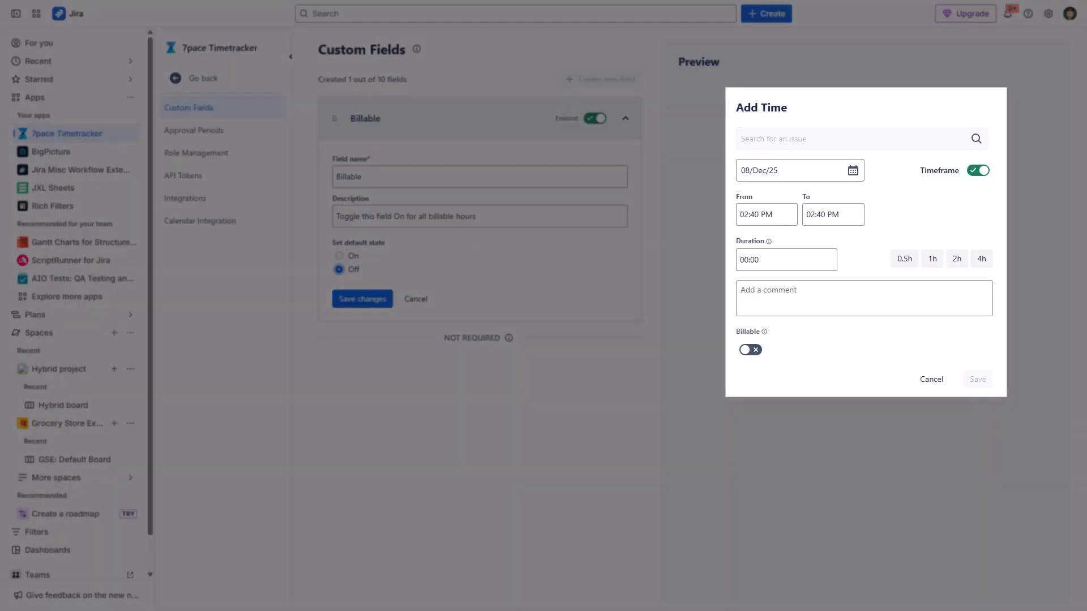
left_click(339, 256)
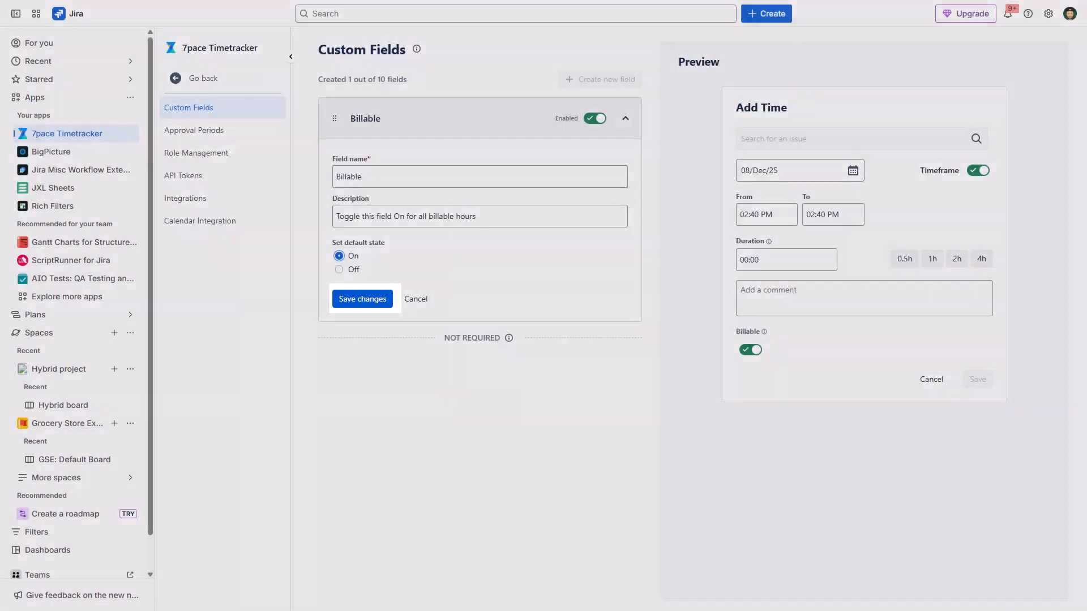
left_click(362, 299)
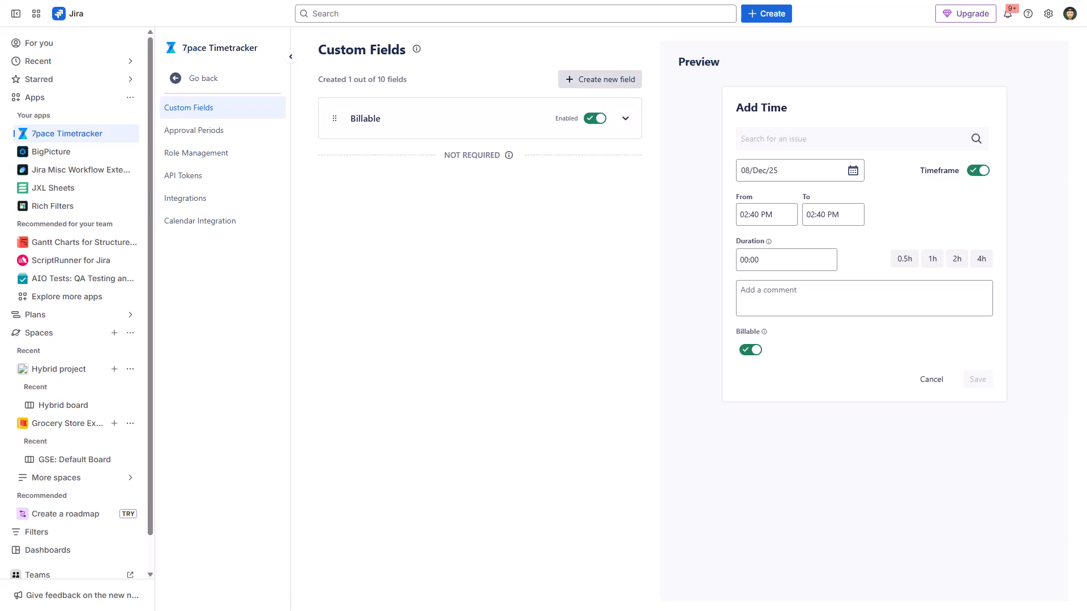
Create a dropdown field named Activity Type with the description "Categorize your time".
left_click(600, 79)
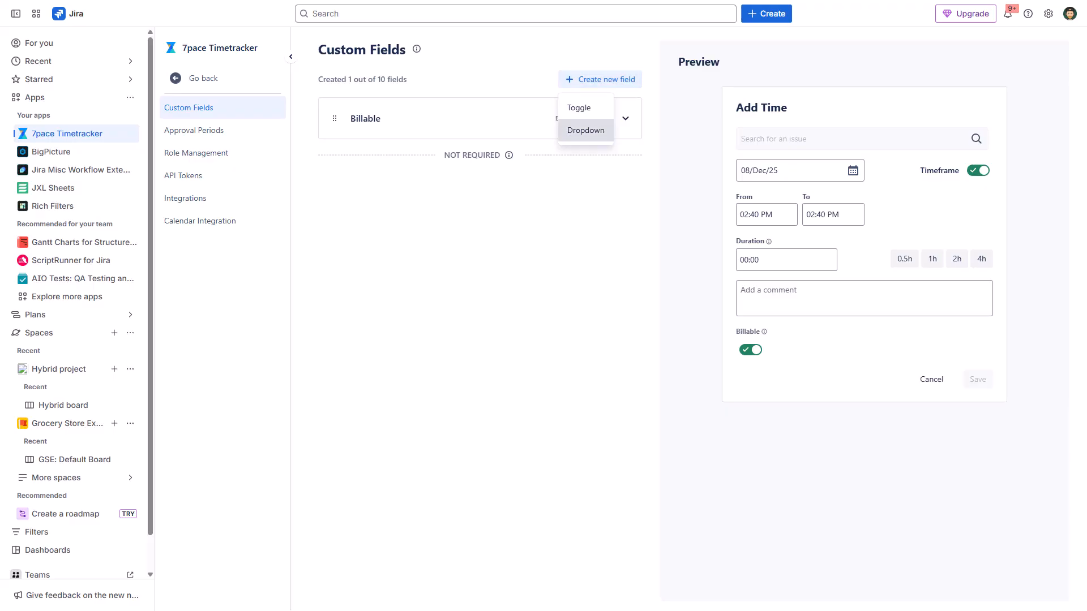
left_click(585, 131)
left_click(480, 177)
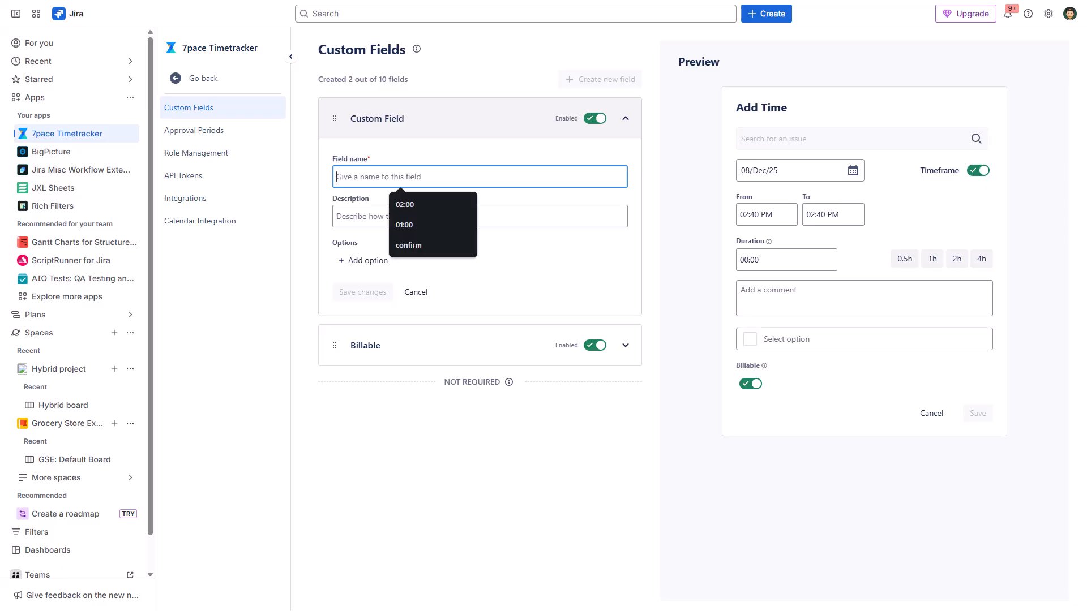
type("Activity Type")
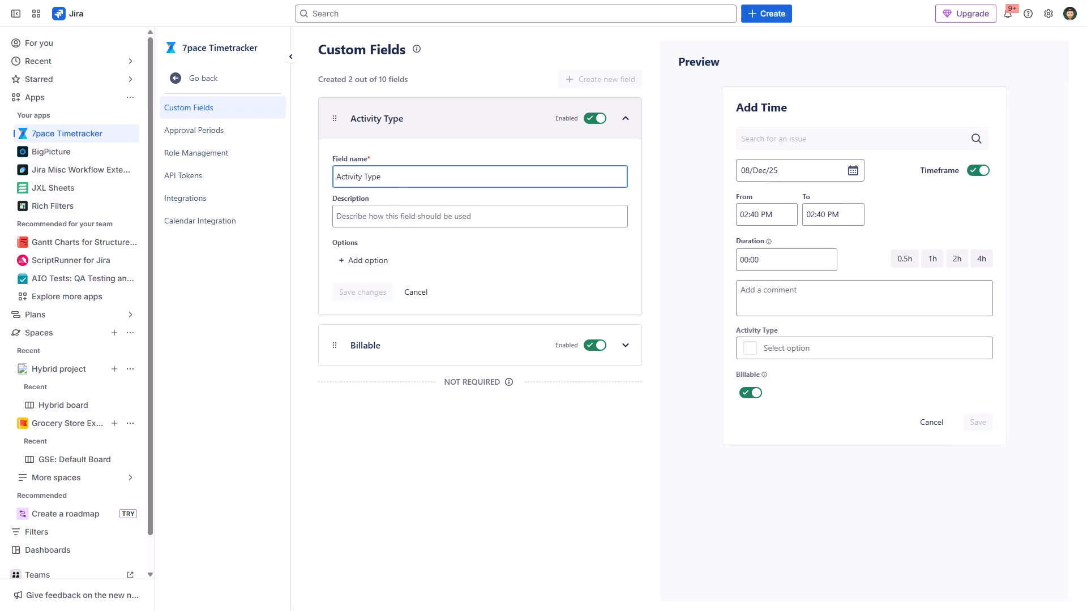
left_click(364, 261)
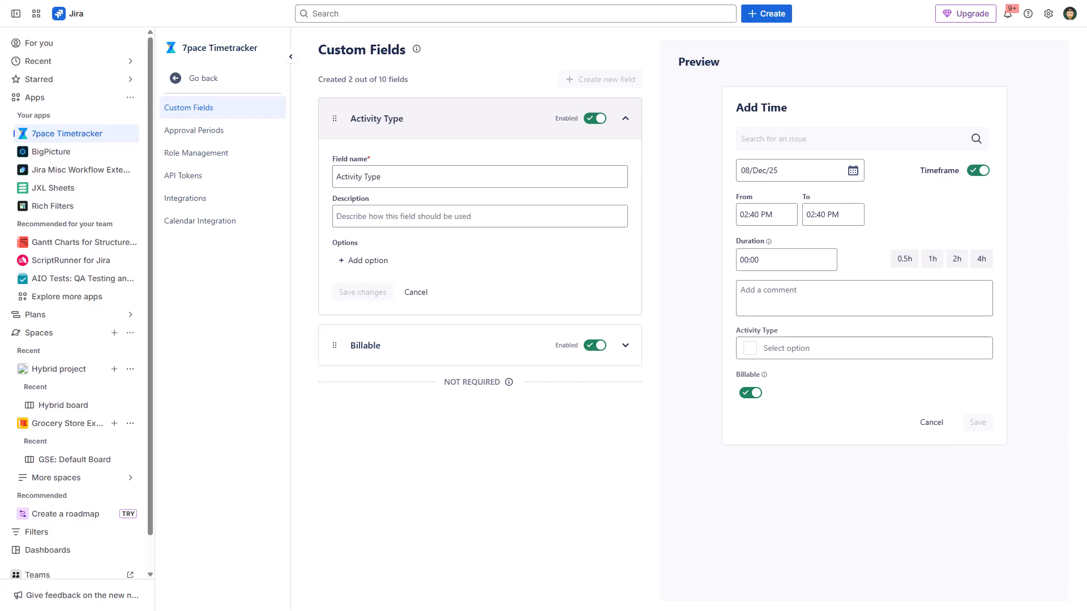
left_click(480, 216)
type("Categorize your time")
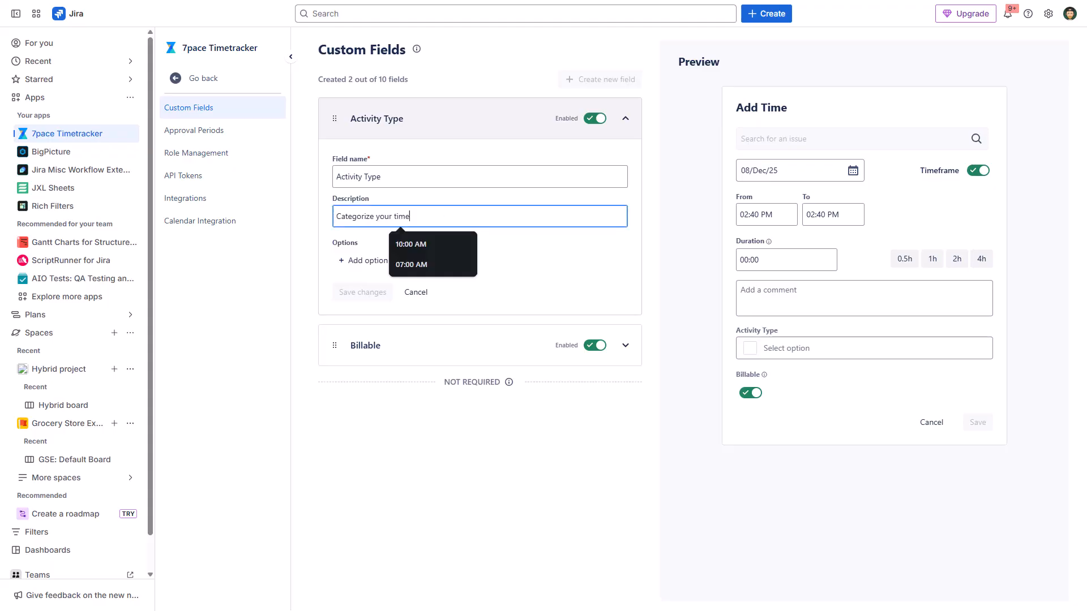
Add the options Design and Requirements to the Activity Type field.
left_click(365, 260)
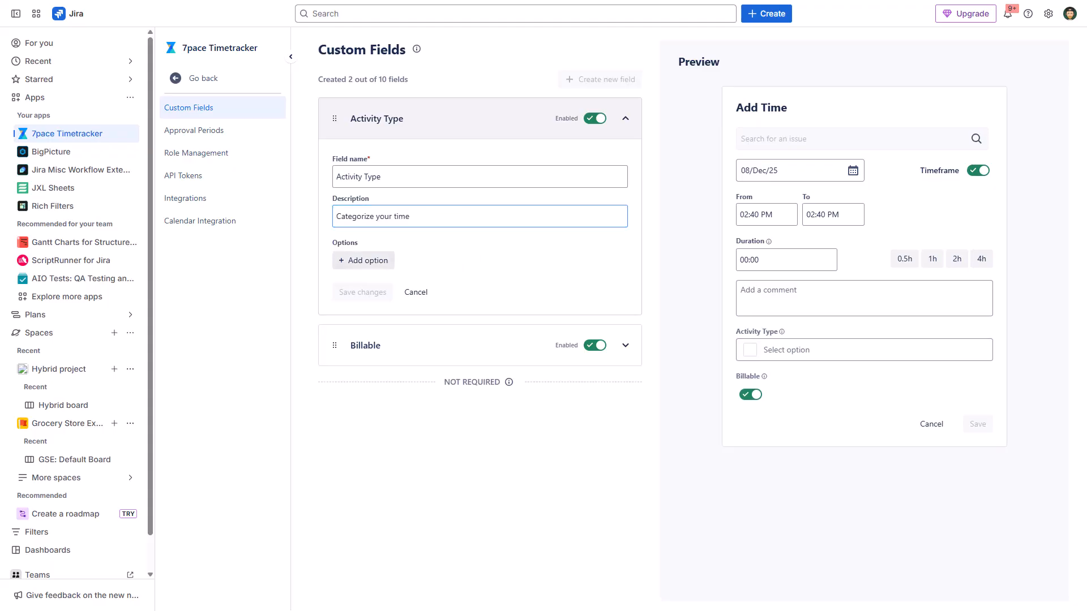
left_click(408, 260)
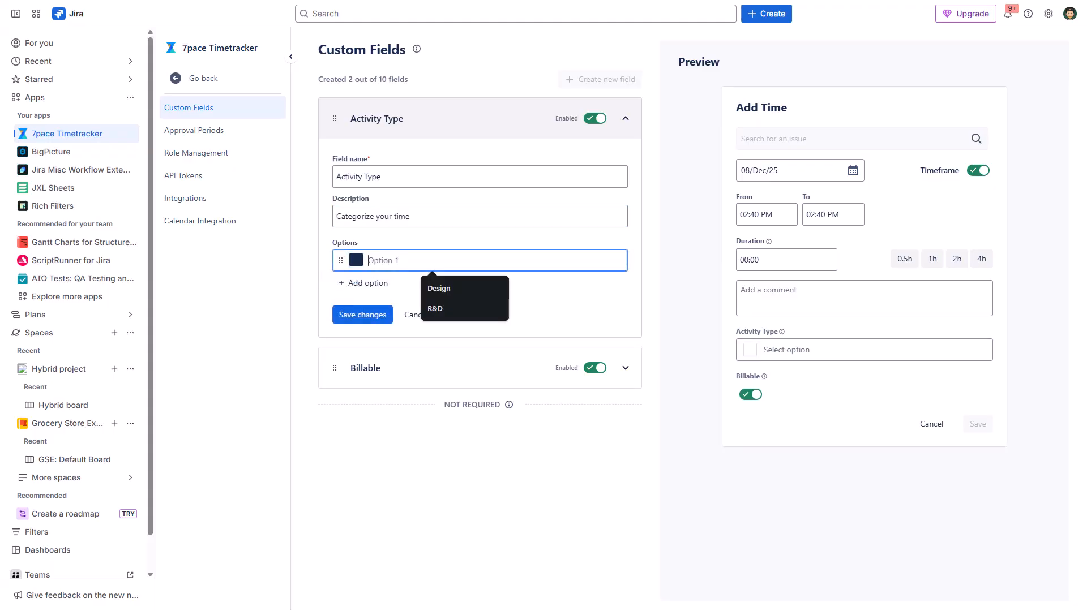
type("Design")
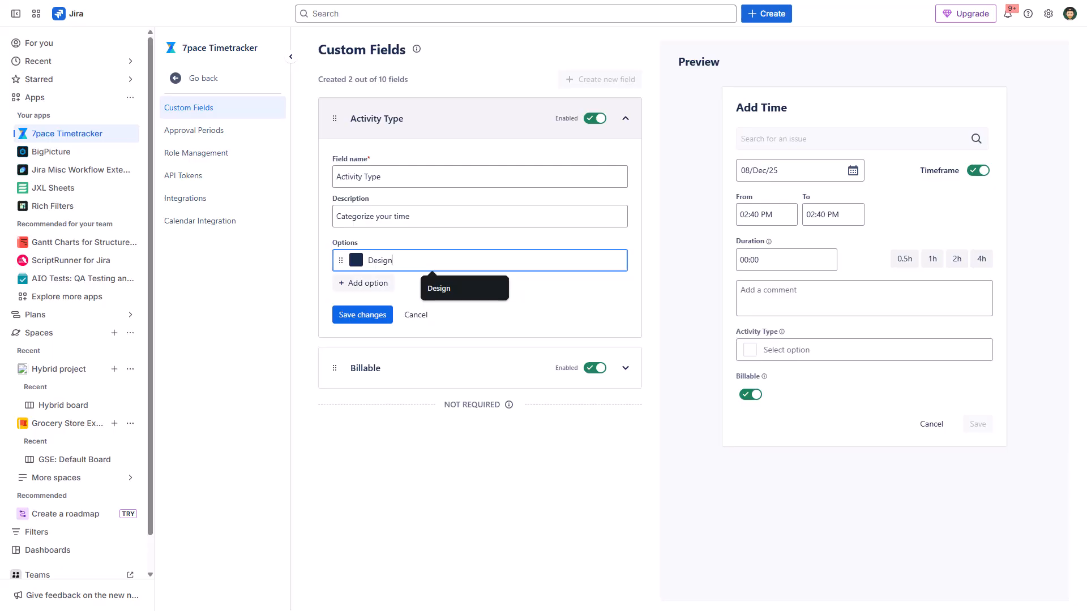
left_click(363, 283)
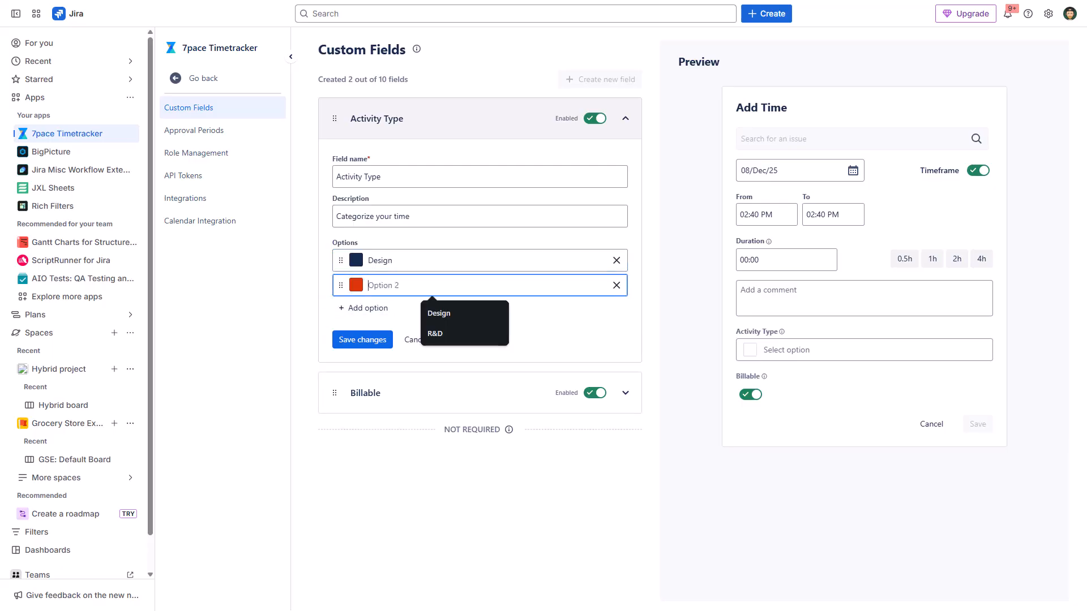
type("Requirements")
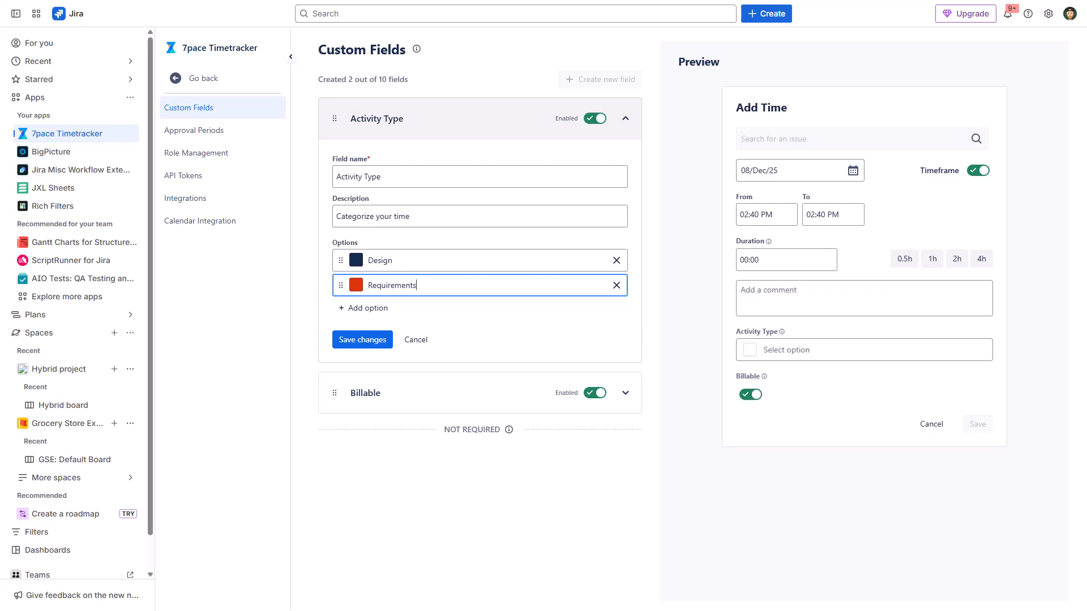
Set the Requirements option's color to orange and the Design option's color to dark blue.
left_click(356, 286)
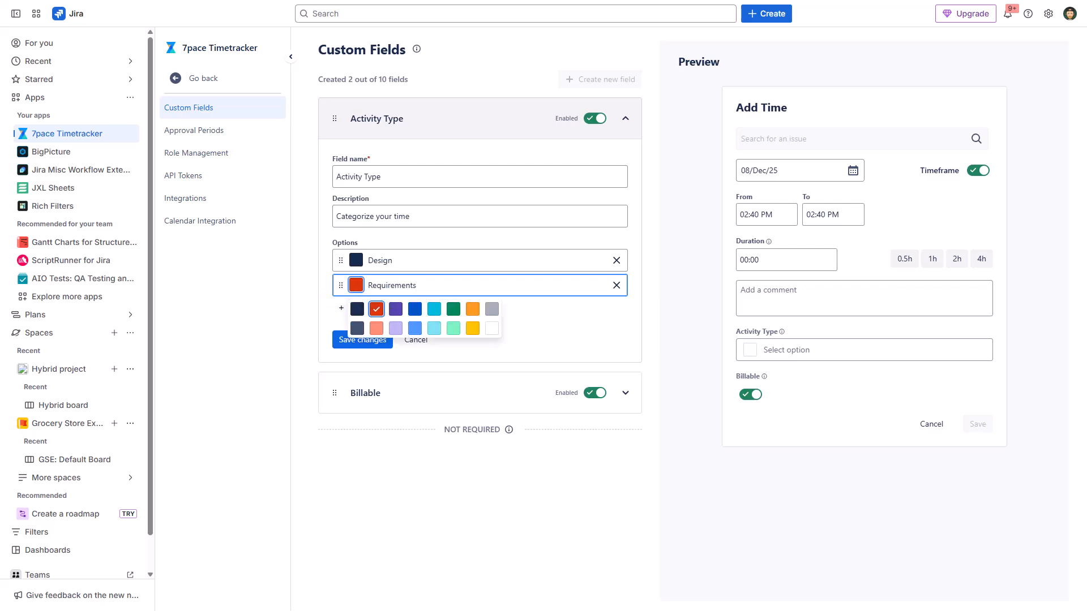
left_click(473, 309)
left_click(356, 260)
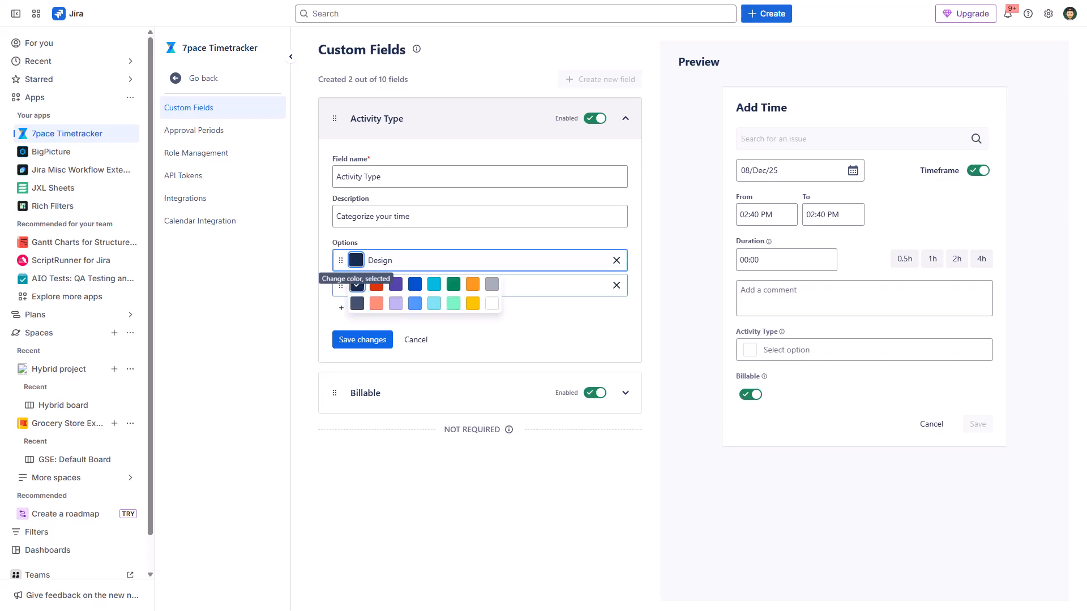
left_click(415, 284)
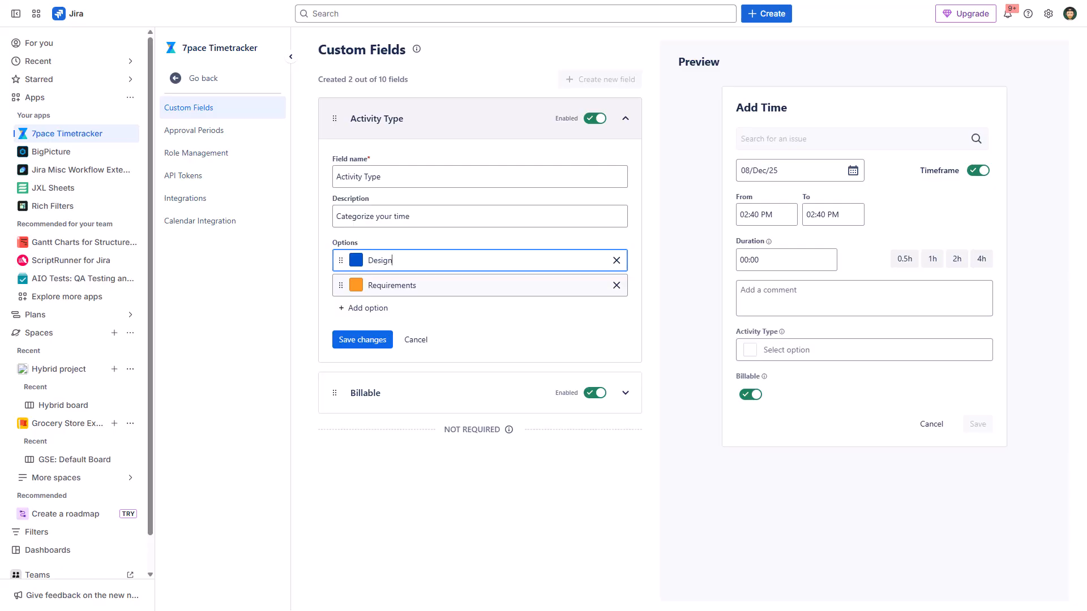
Add a Documentation option placed between Design and Requirements, and save the Activity Type field.
left_click(364, 309)
type("Documentation")
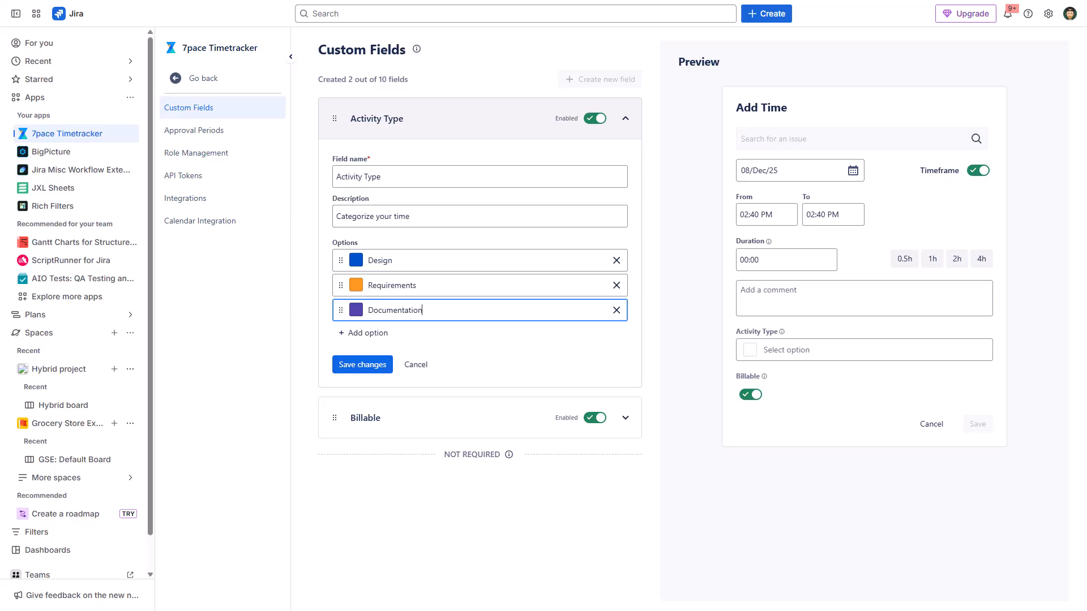
left_click_drag(341, 310, 338, 280)
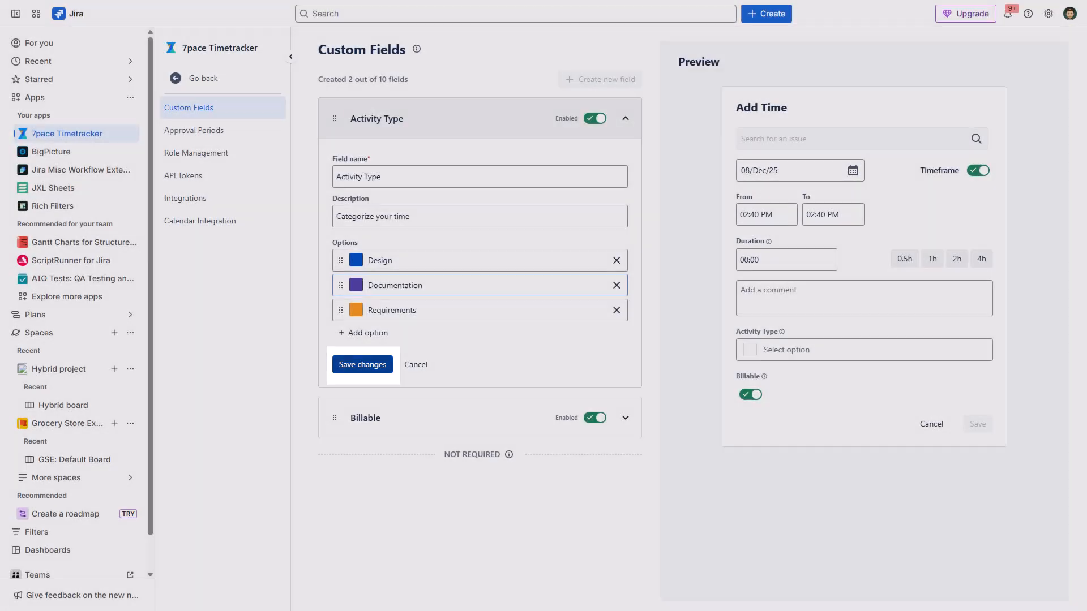
left_click(362, 364)
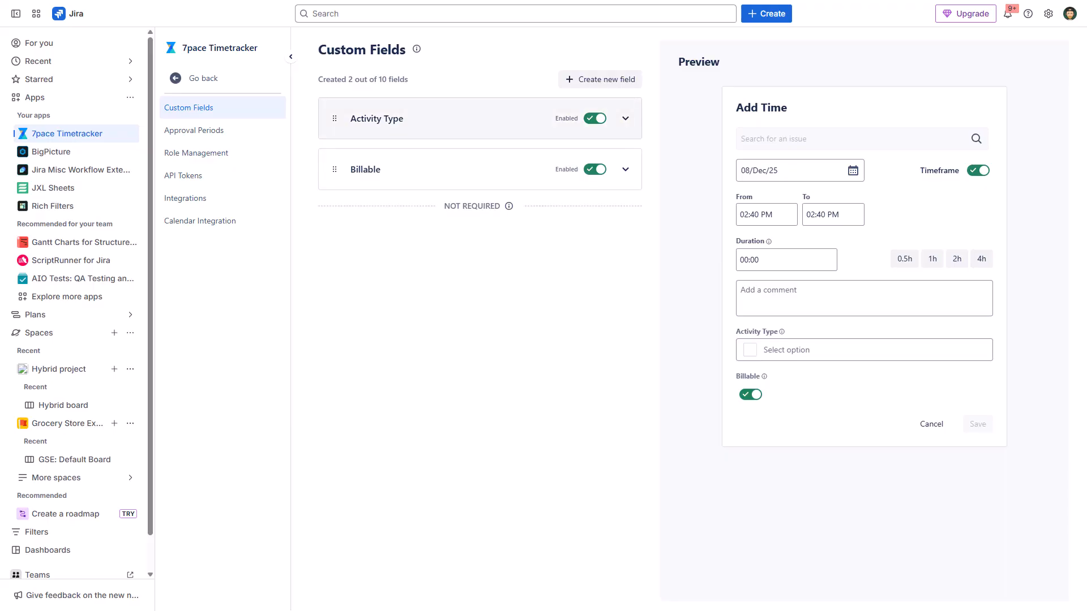
Move Activity Type below Billable into the Not Required section, and expand the additional fields in the preview.
left_click_drag(335, 118, 335, 246)
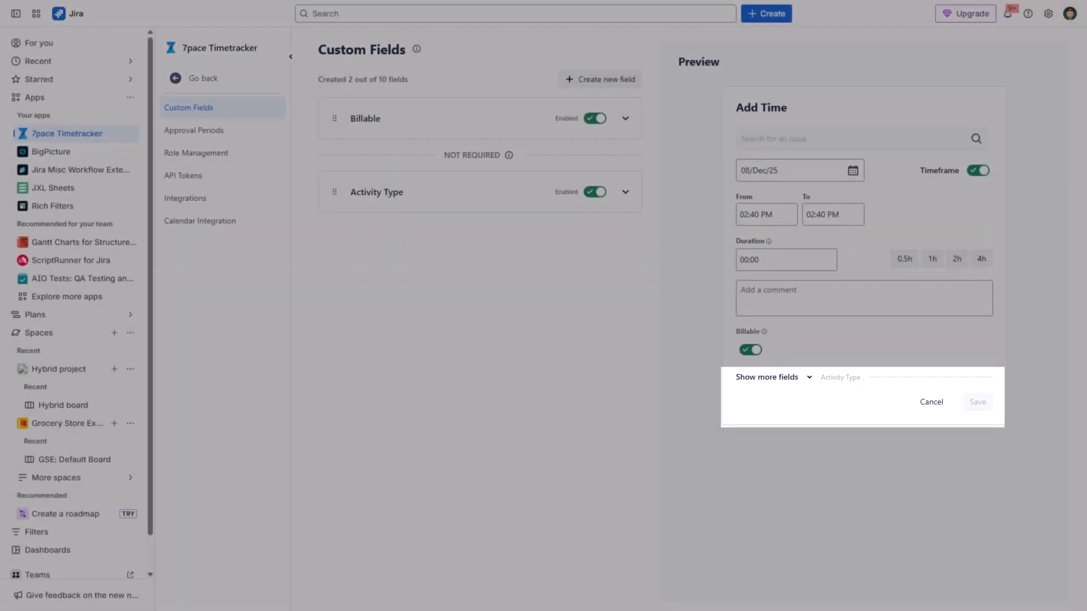
left_click(774, 378)
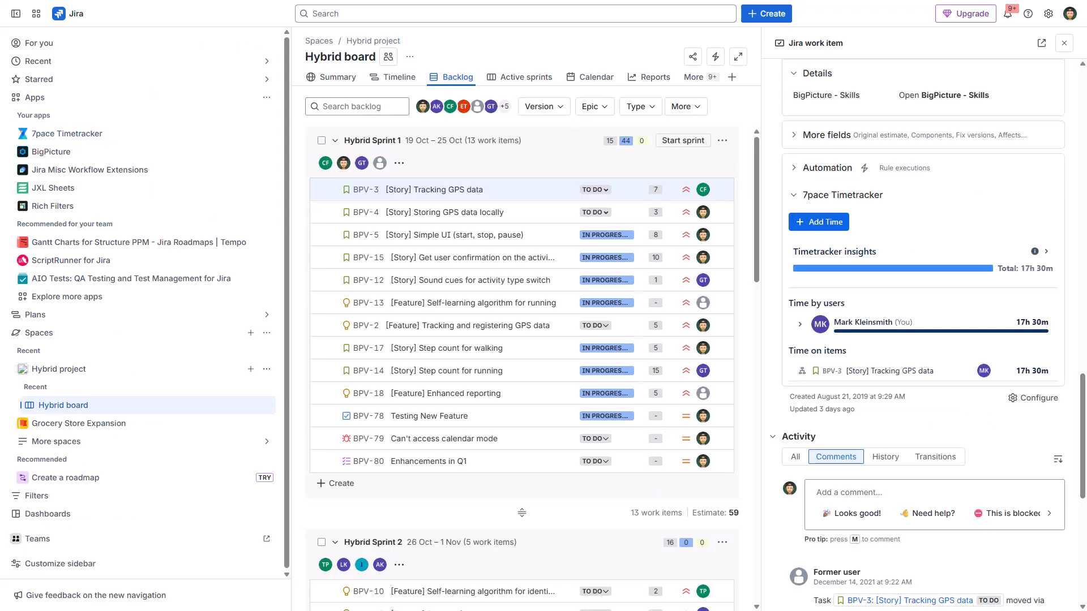
Open the Add Time form for work item BPV-3 and reveal the Activity Type options among its additional fields.
left_click(818, 221)
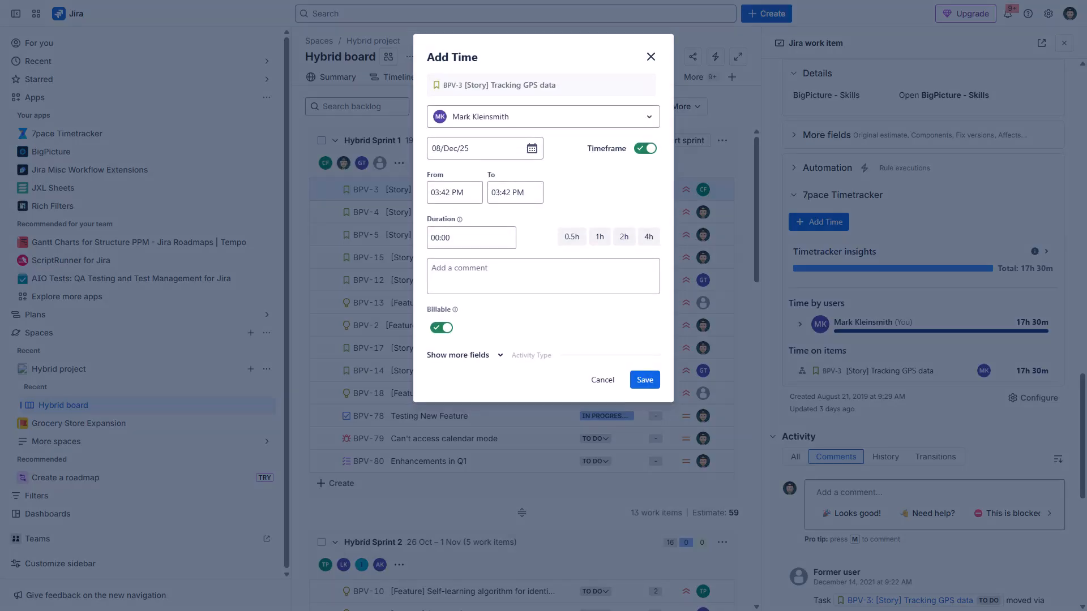
left_click(464, 355)
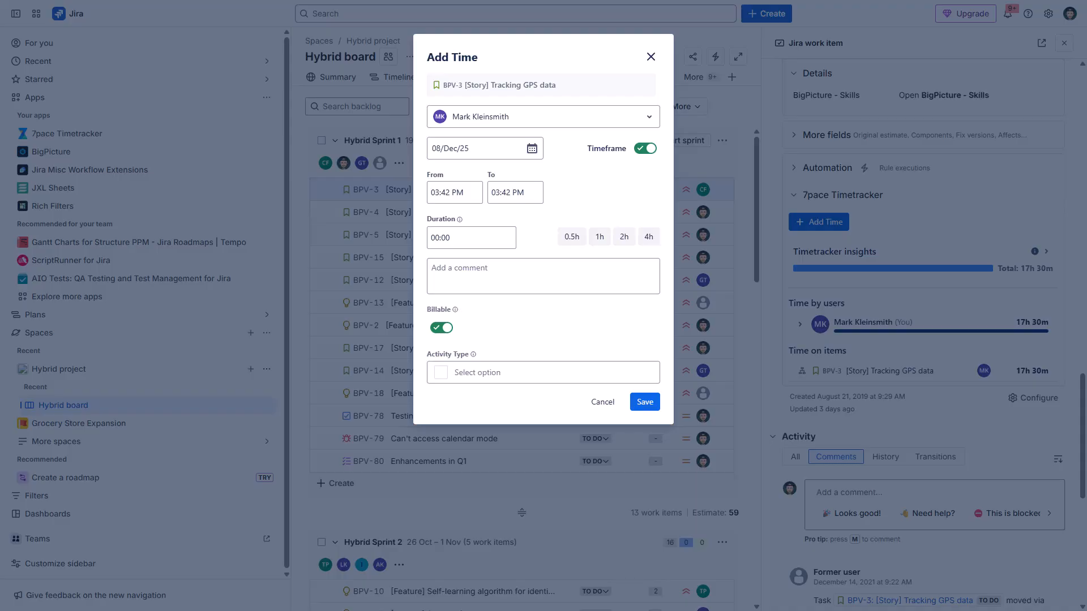
left_click(494, 372)
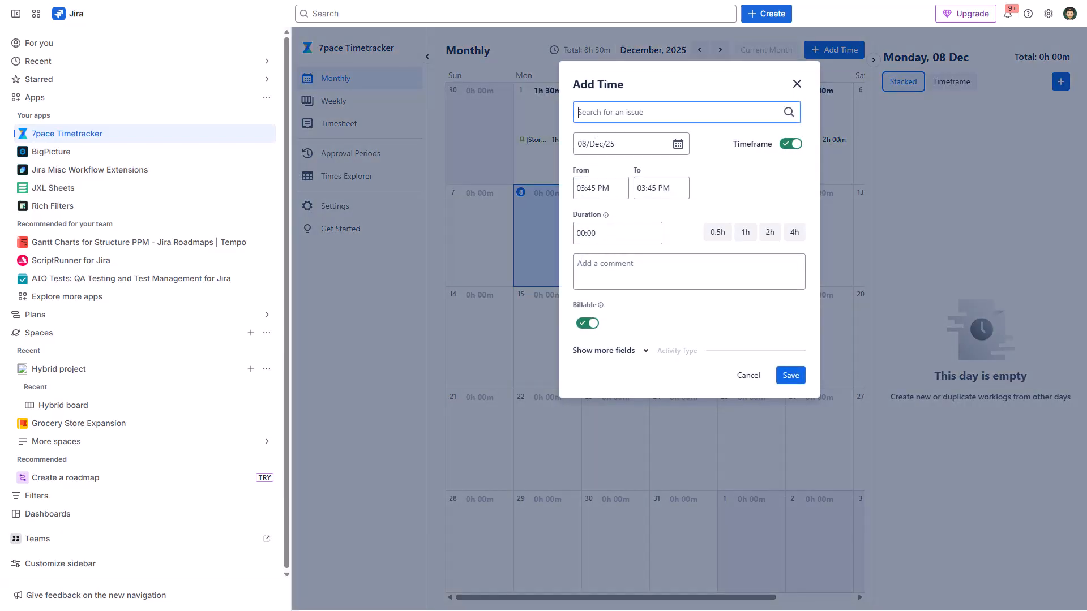
Open the Add Time form from the Monthly view and again from the Weekly view, expanding the Activity Type options in each.
left_click(610, 351)
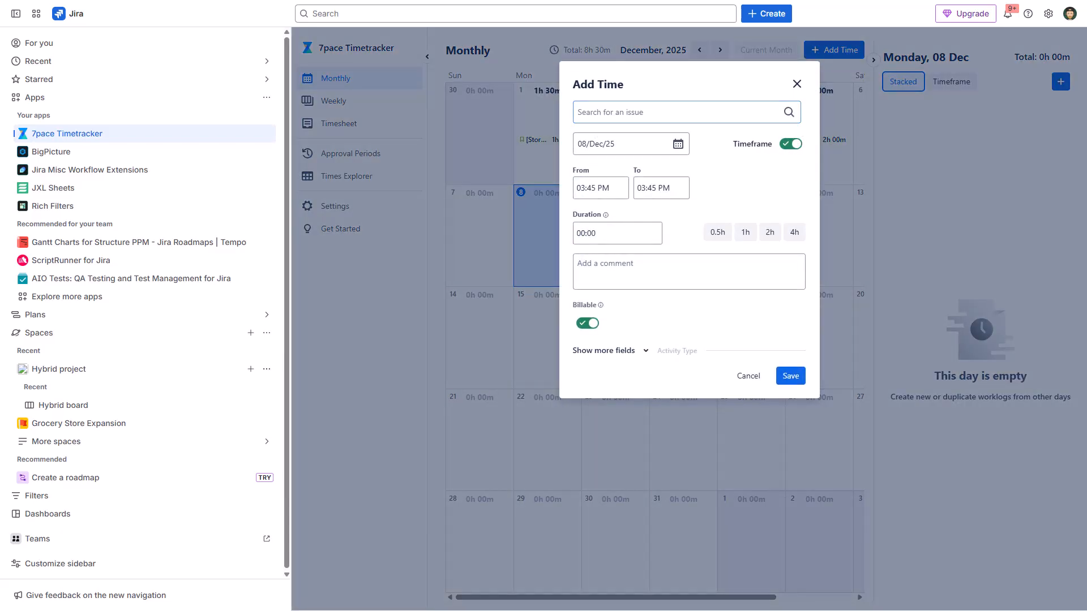
left_click(634, 368)
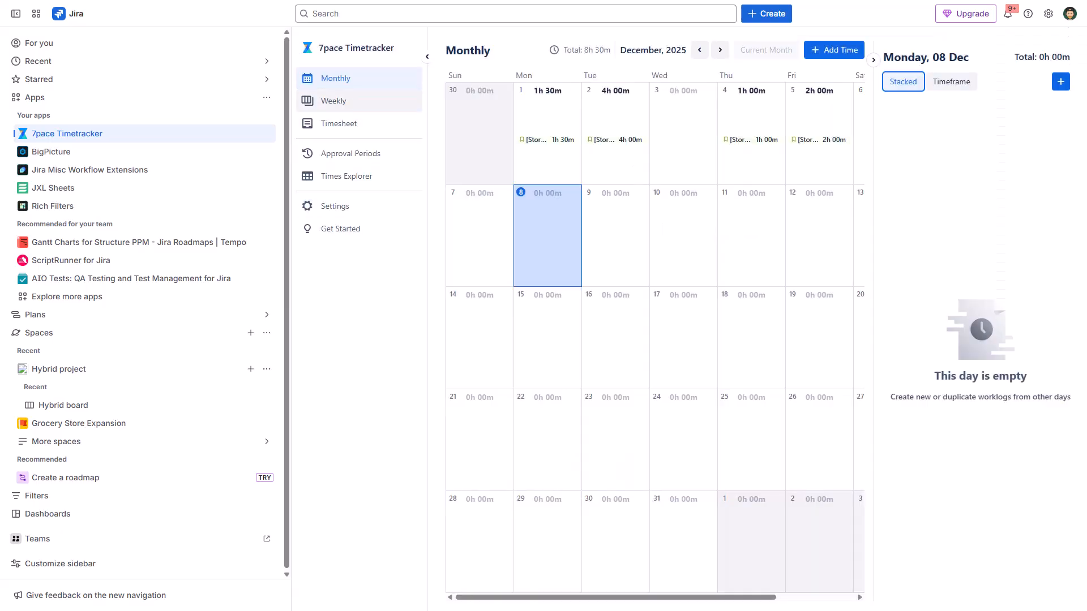
left_click(334, 101)
left_click(1038, 50)
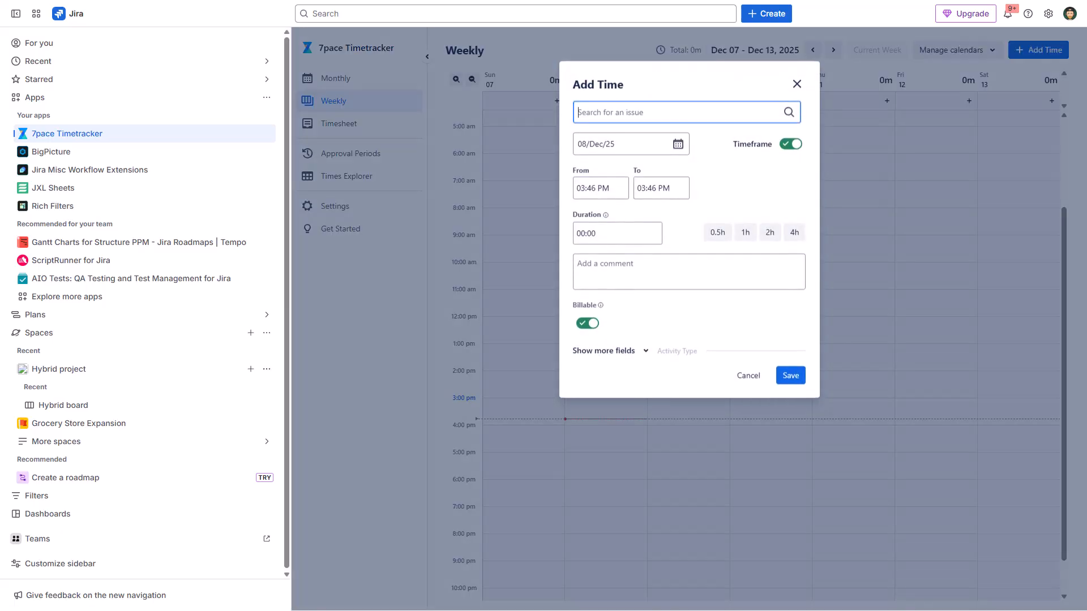
left_click(609, 350)
left_click(656, 368)
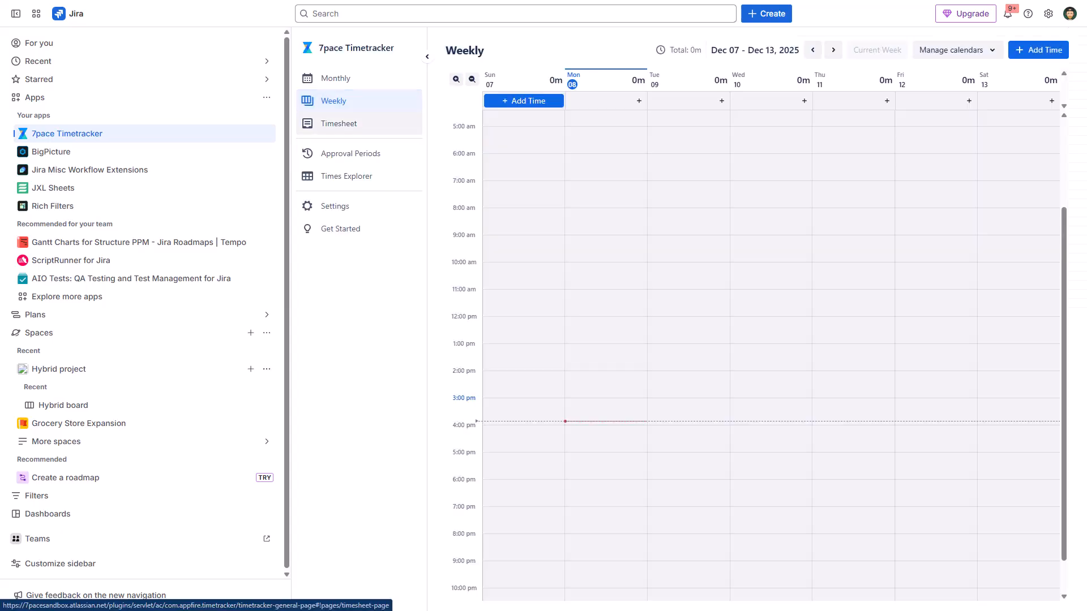
Add the Activity Type and Billable custom field columns to the Times Explorer table and bring them into view.
left_click(347, 176)
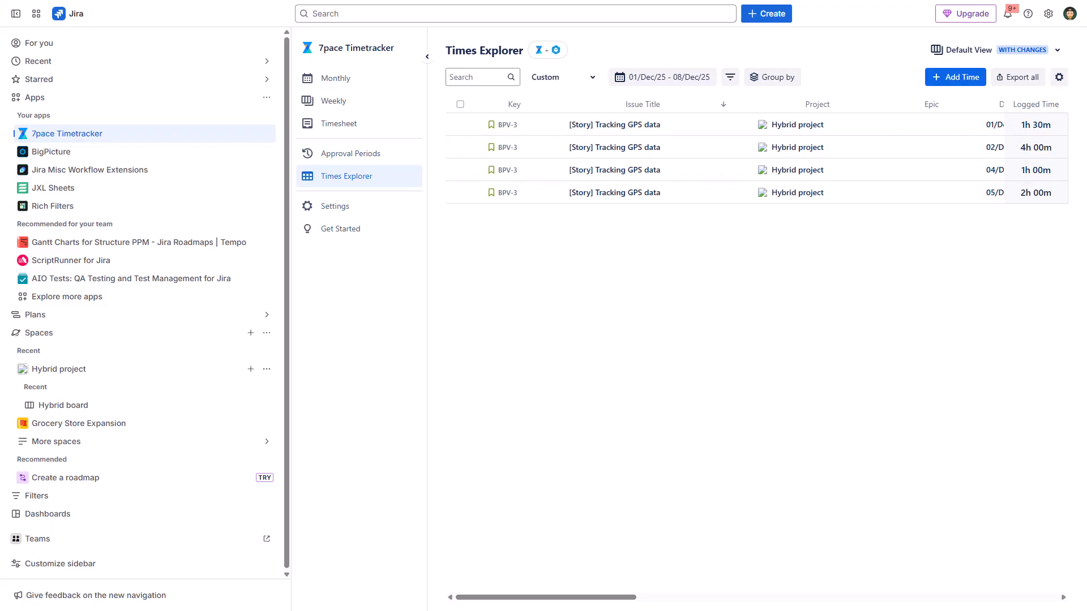
left_click(1059, 77)
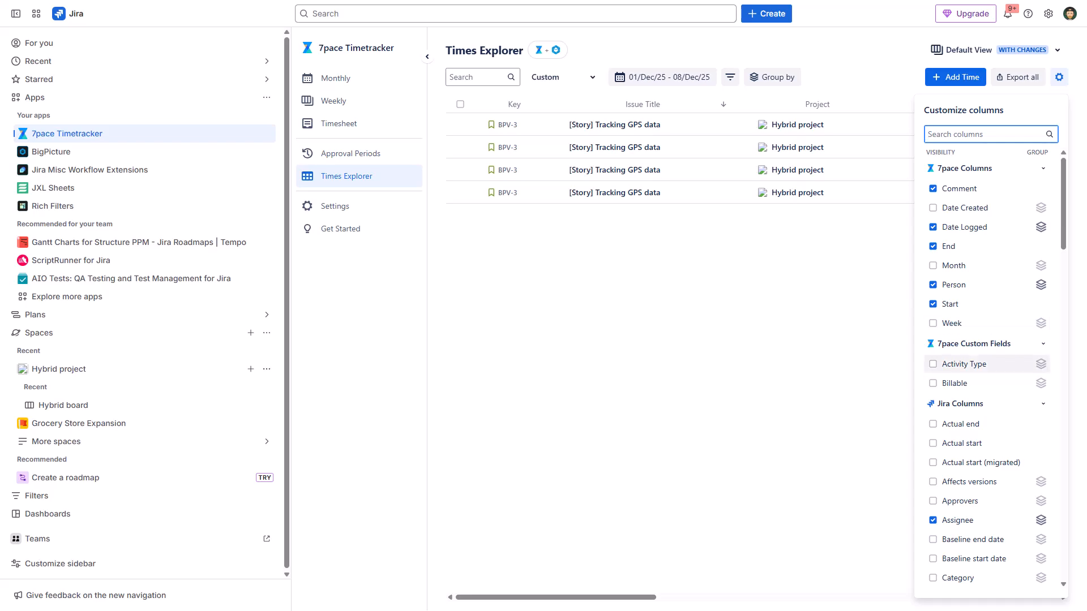
left_click(933, 364)
key("space")
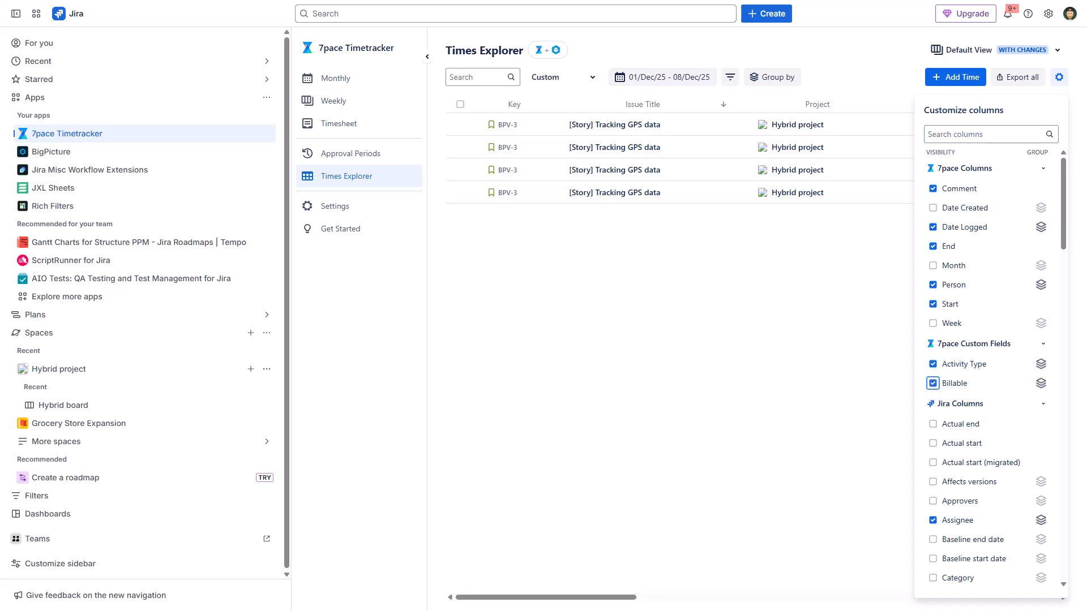
key("Escape")
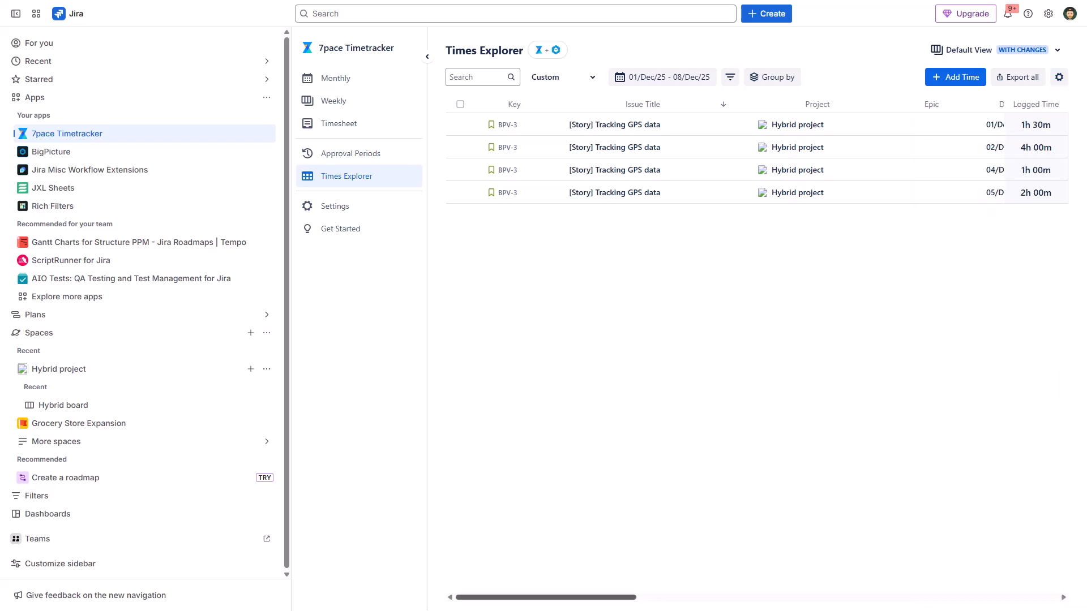
scroll(756, 158, "right", 10)
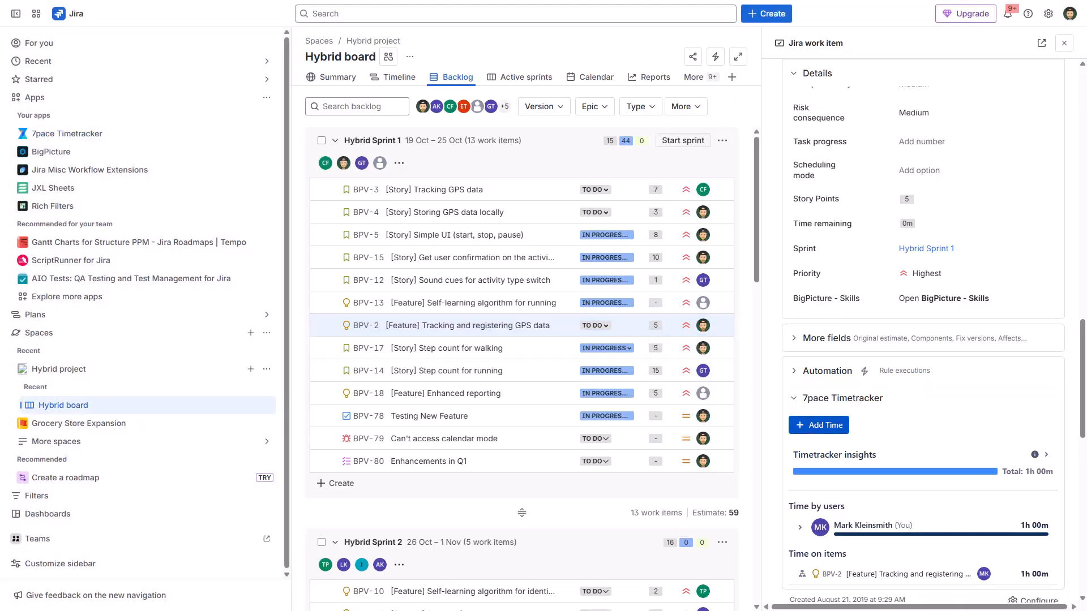
Start a 2-hour time entry with Billable turned off for work item BPV-2, and open its Activity Type options.
left_click(818, 425)
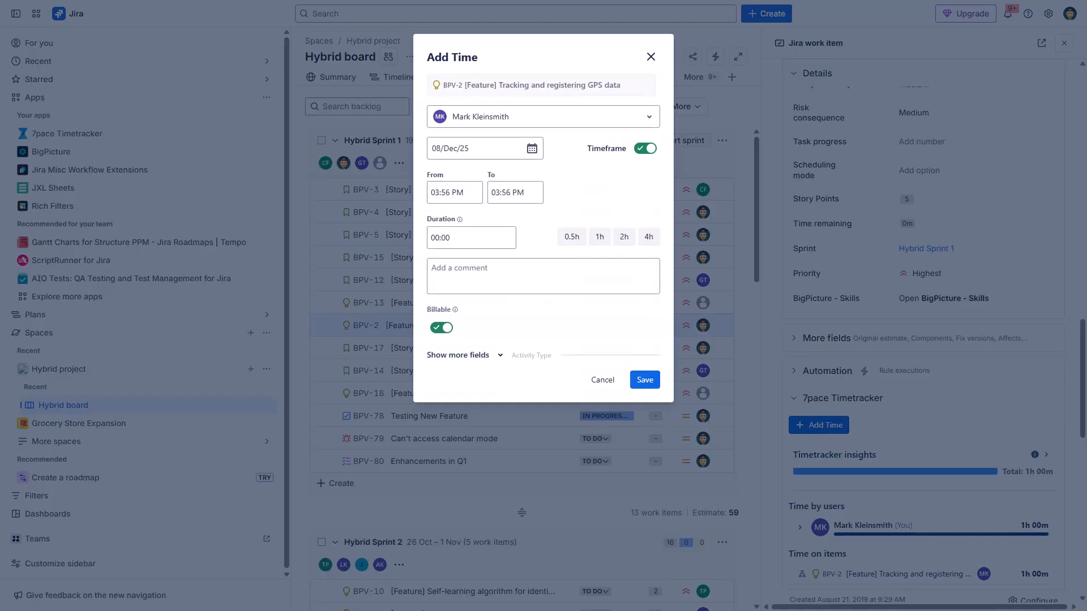
left_click(624, 237)
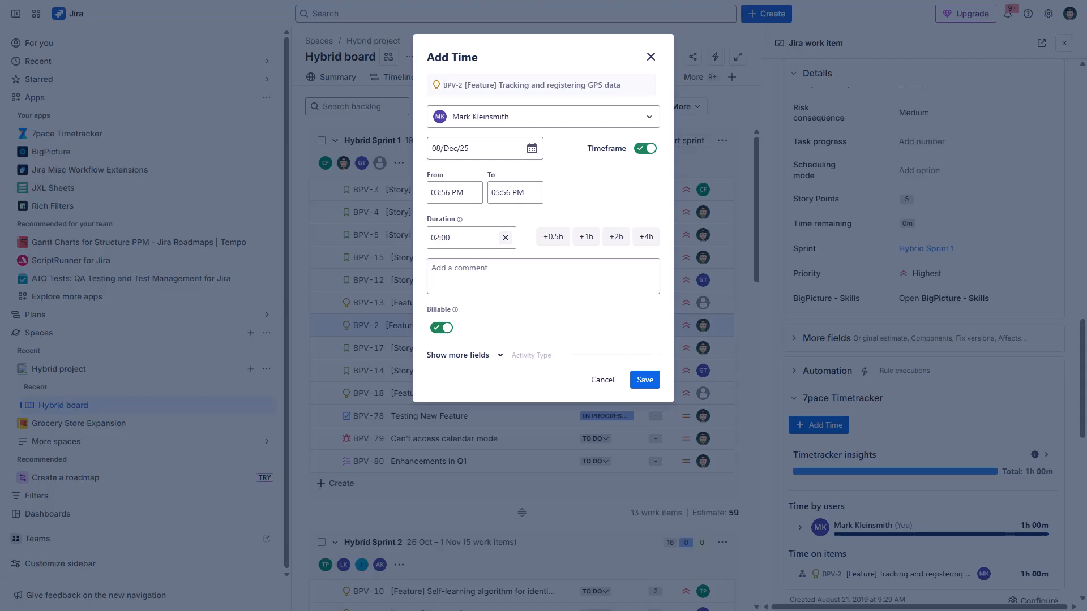
left_click(464, 356)
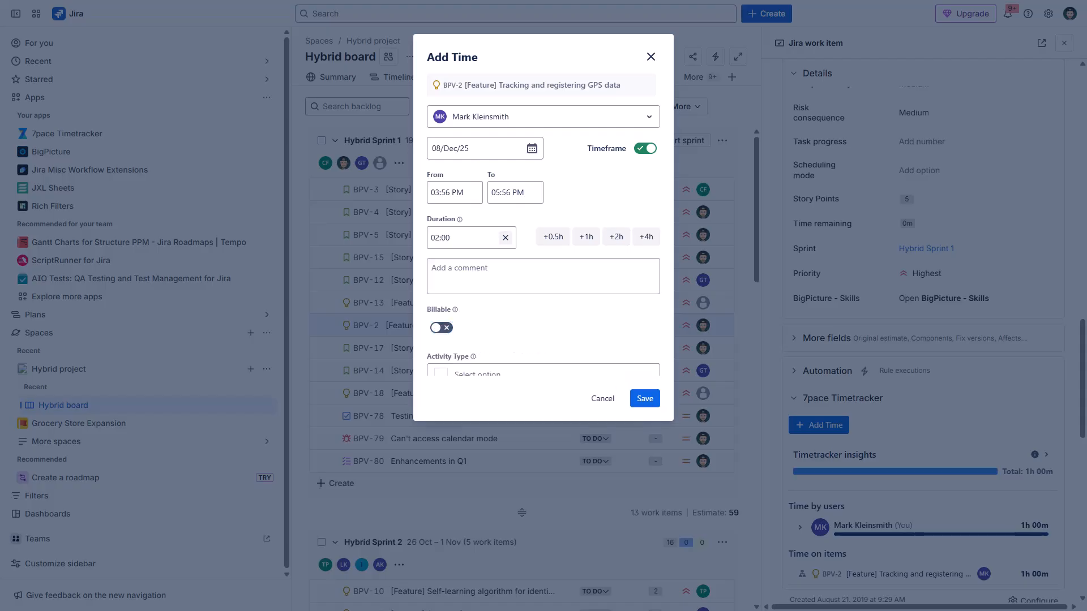
left_click(543, 373)
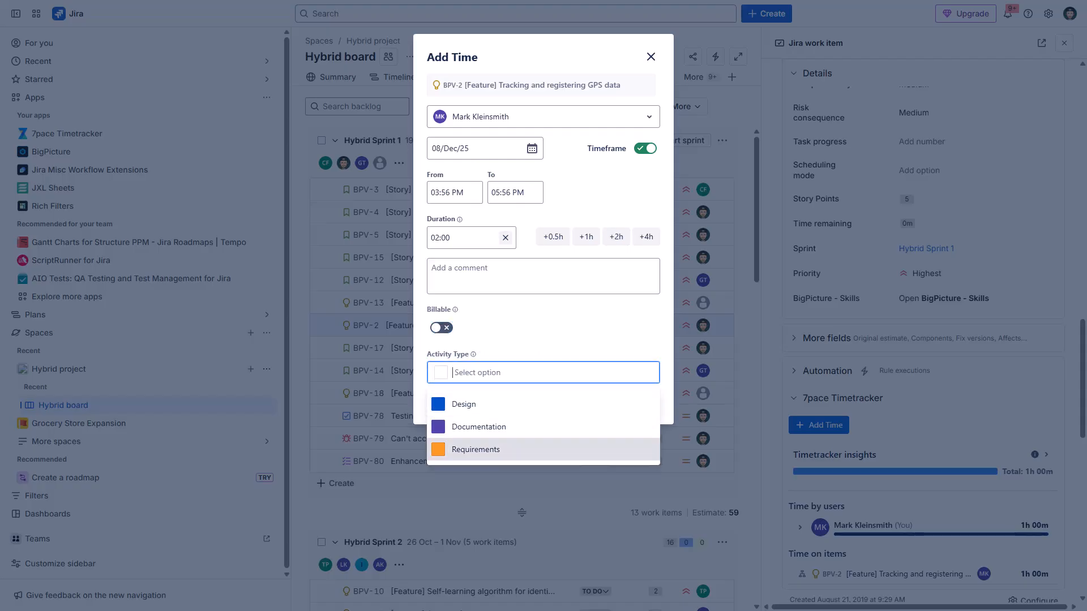